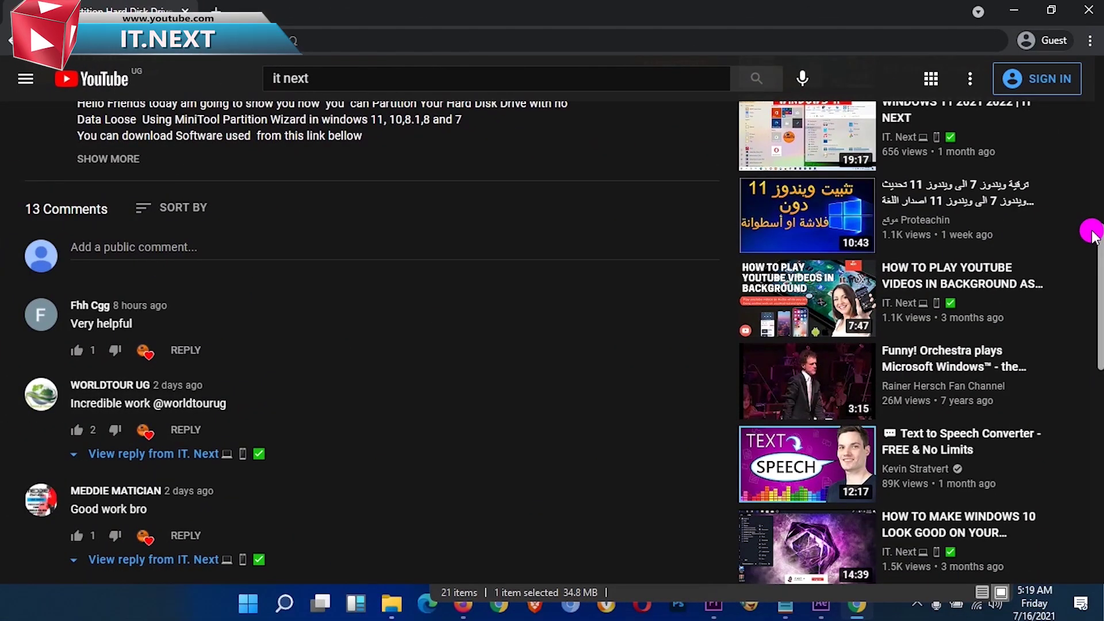
# - Scroll down and back up on the YouTube partition tutorial page, still loading at 0:00
pyautogui.scroll(-3, 1091, 231)
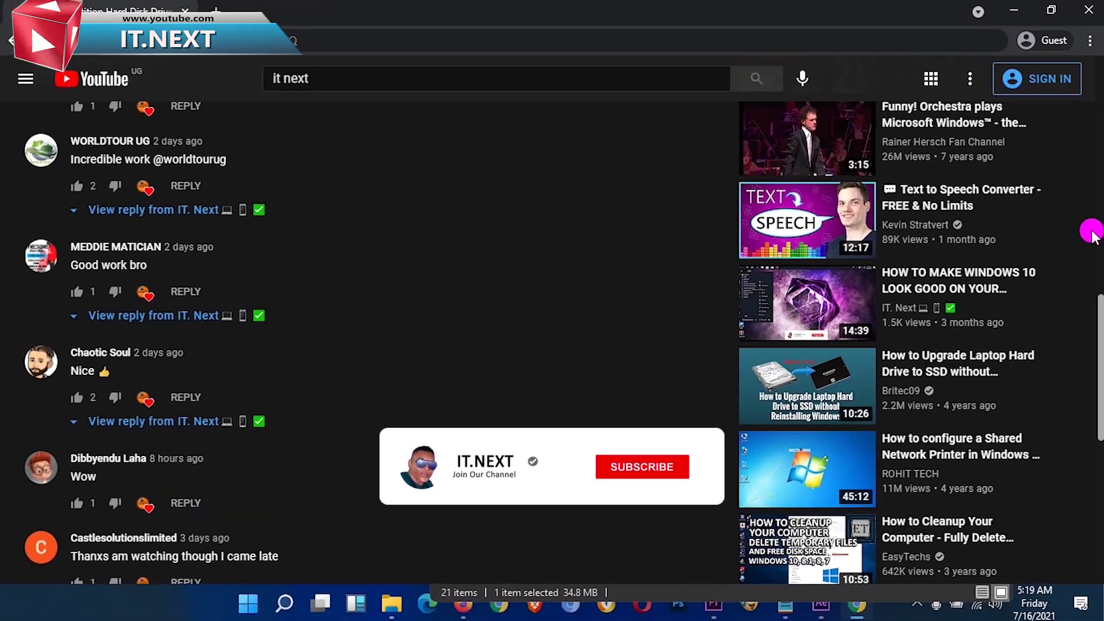
pyautogui.scroll(-3, 1091, 233)
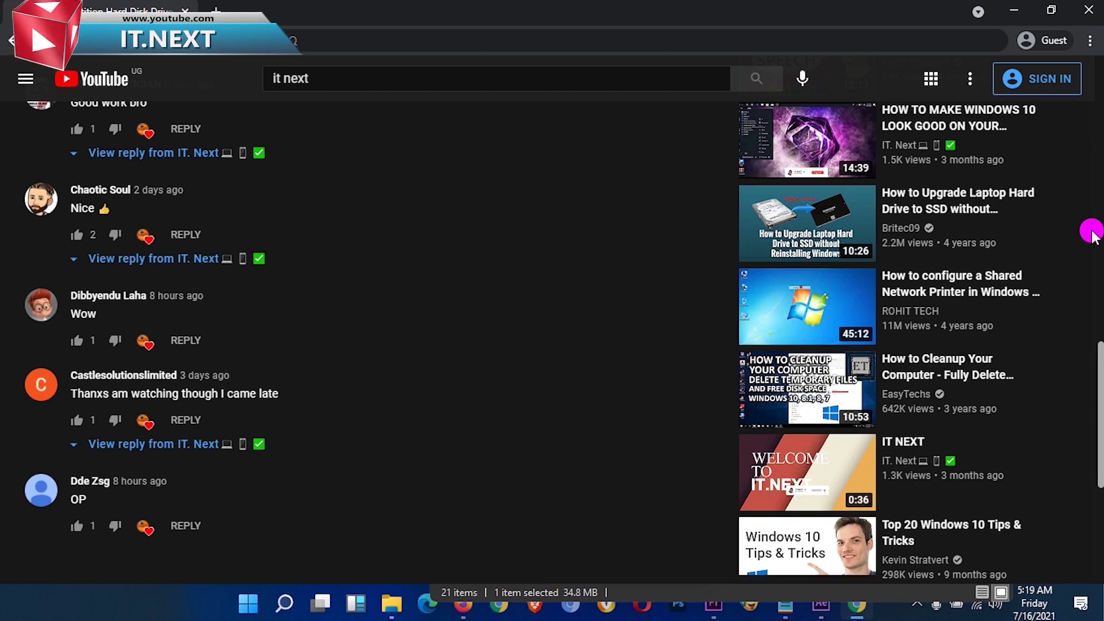
pyautogui.scroll(4, 1093, 235)
pyautogui.scroll(5, 1093, 235)
pyautogui.scroll(4, 1092, 236)
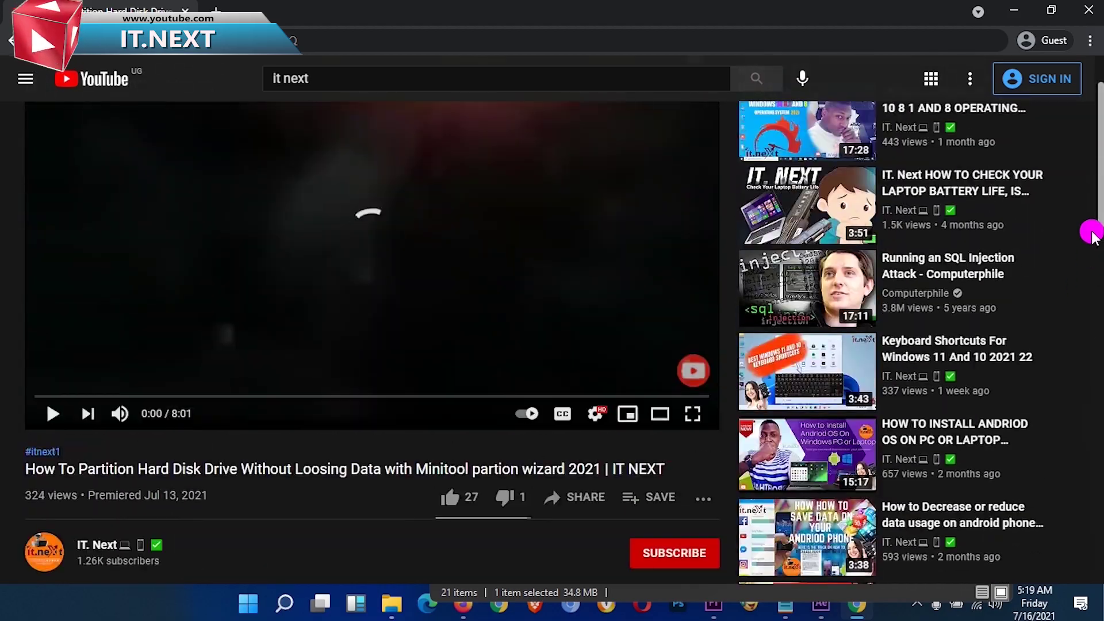